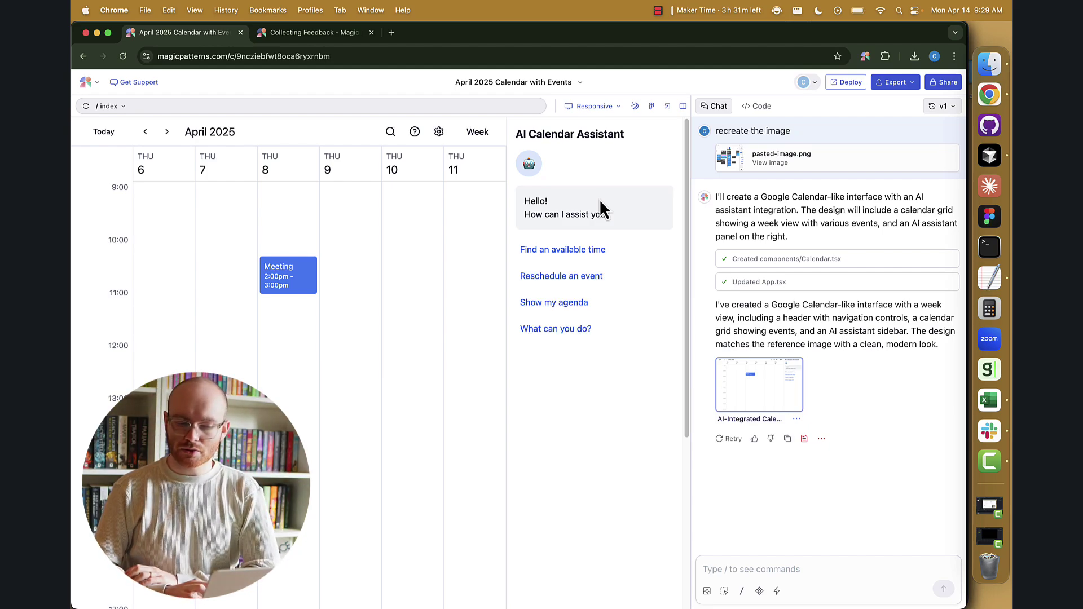
Step: Add the April 2025 calendar design to a new project named 'Gcal2'
{"action": "left_click", "coordinate": [580, 83]}
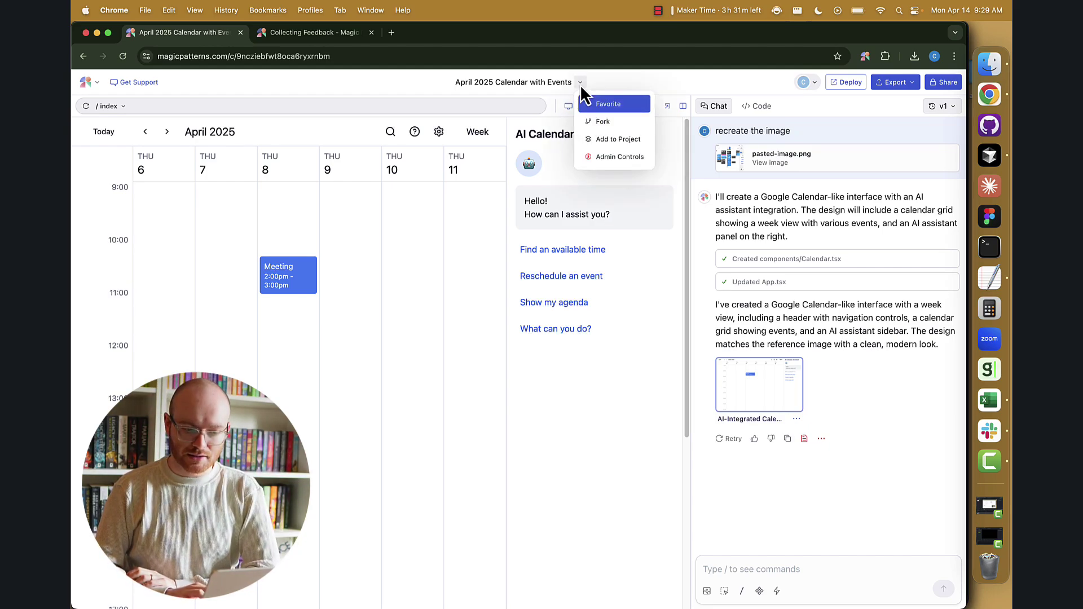
{"action": "left_click", "coordinate": [617, 139]}
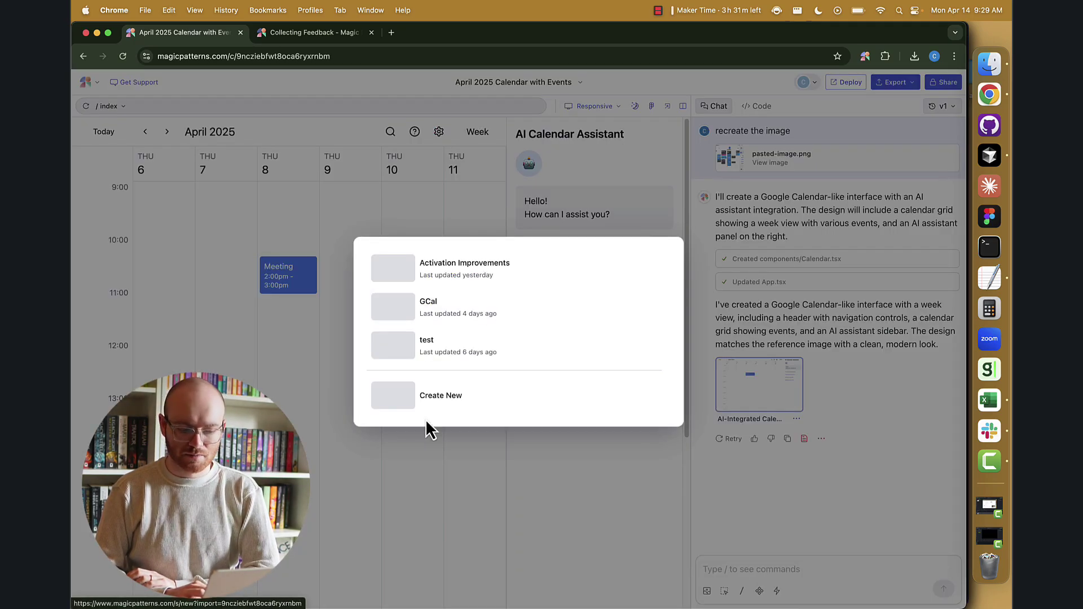
{"action": "left_click", "coordinate": [454, 399]}
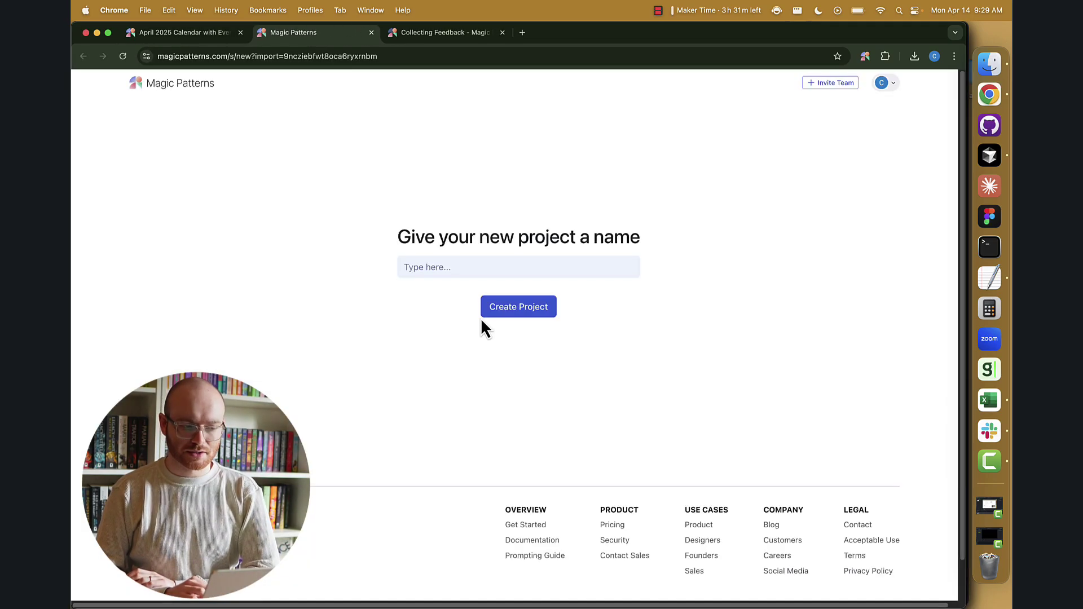
{"action": "left_click", "coordinate": [506, 269]}
{"action": "type", "text": "Gcal2"}
{"action": "key", "text": "Return"}
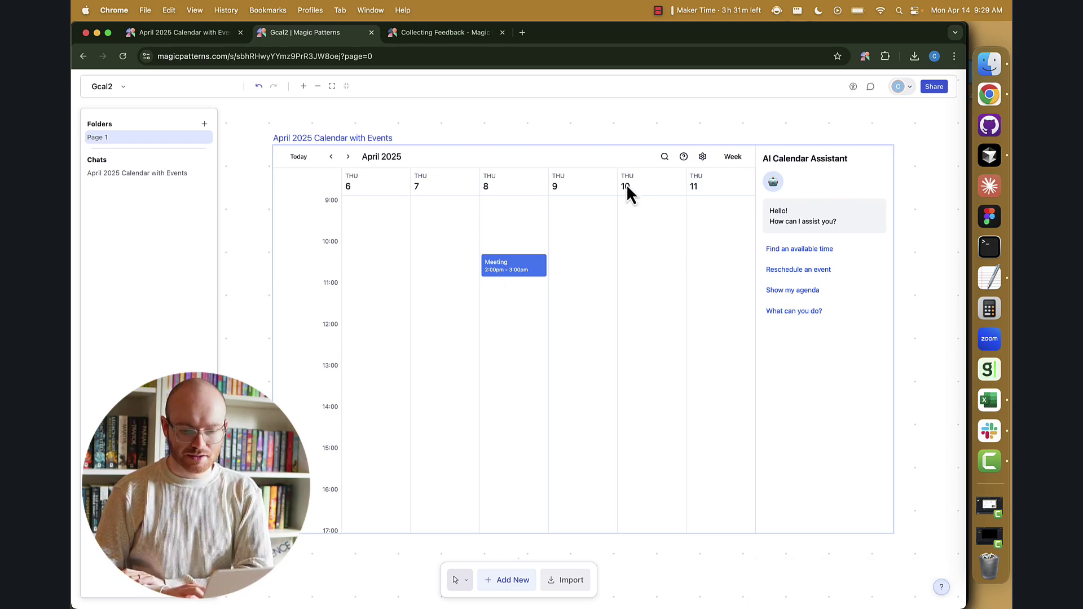
Step: Nudge the calendar frame slightly on the canvas and turn on its interactivity
{"action": "left_click", "coordinate": [812, 189]}
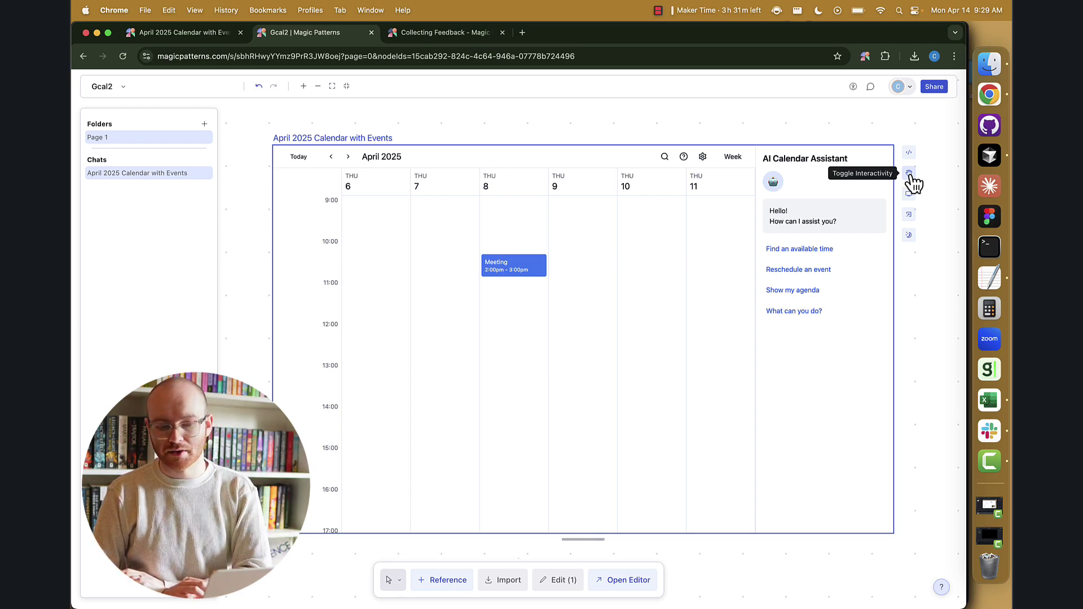
{"action": "mouse_move", "coordinate": [671, 386]}
{"action": "left_mouse_down"}
{"action": "mouse_move", "coordinate": [663, 419]}
{"action": "mouse_move", "coordinate": [675, 375]}
{"action": "left_mouse_up"}
{"action": "left_click", "coordinate": [885, 181]}
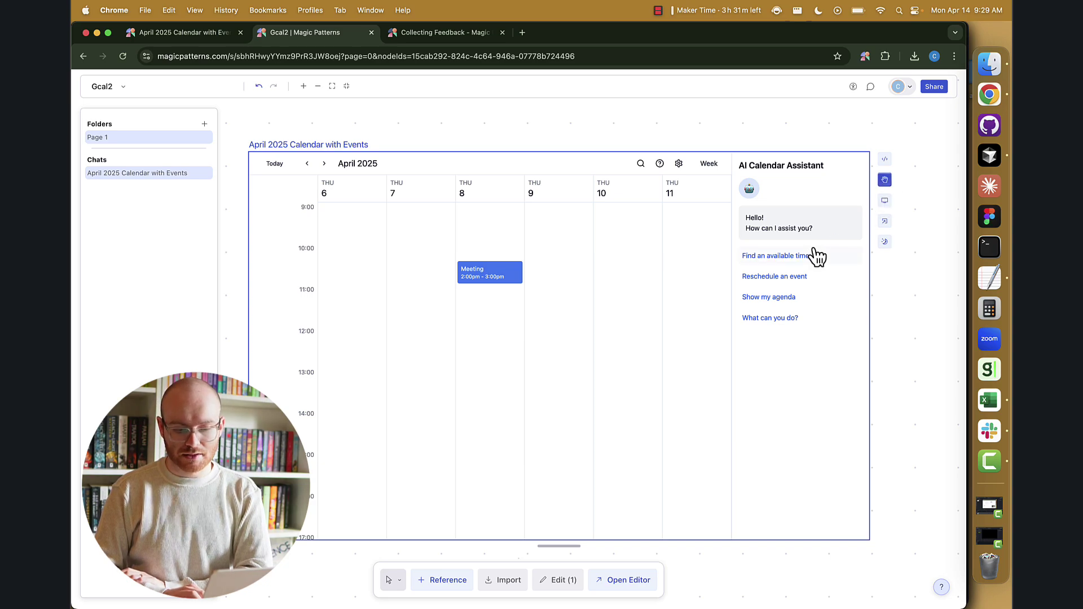
Step: Preview the calendar at mobile width, then return it to full desktop width
{"action": "left_click", "coordinate": [885, 201]}
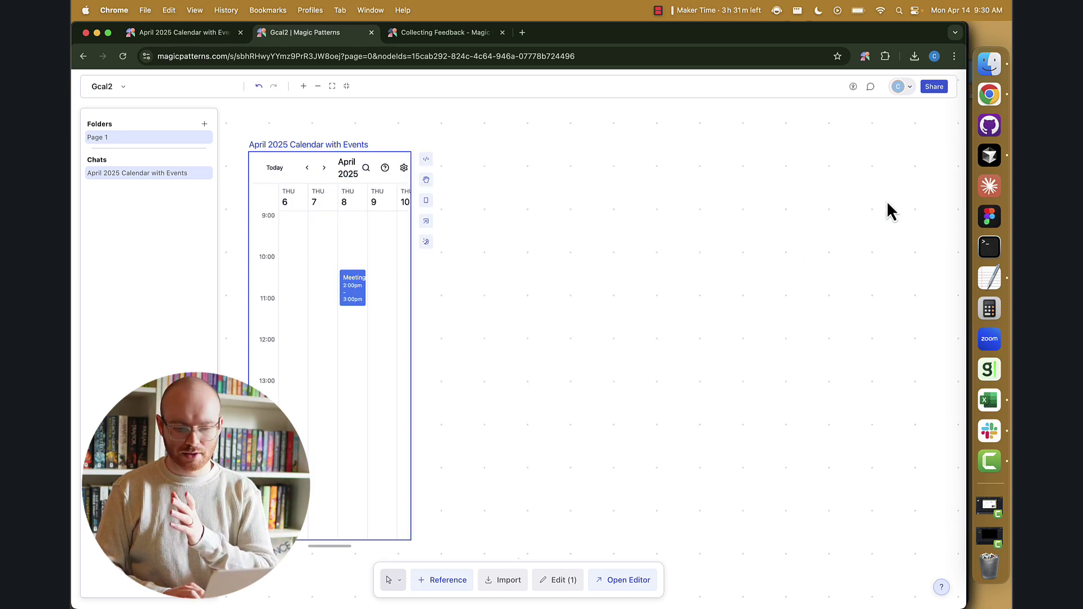
{"action": "left_click", "coordinate": [427, 197]}
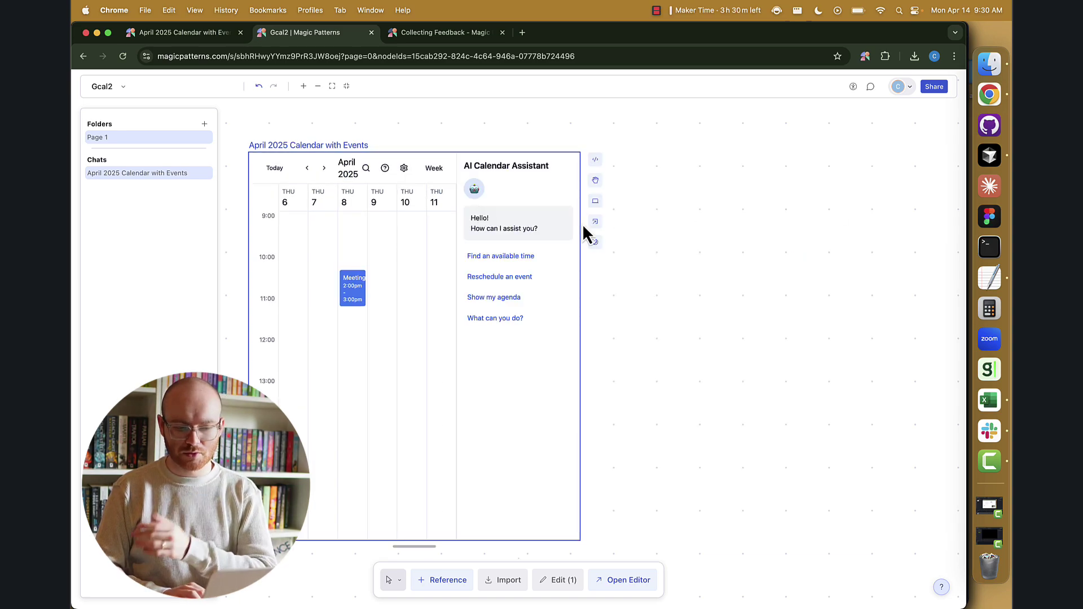
{"action": "left_click", "coordinate": [596, 202]}
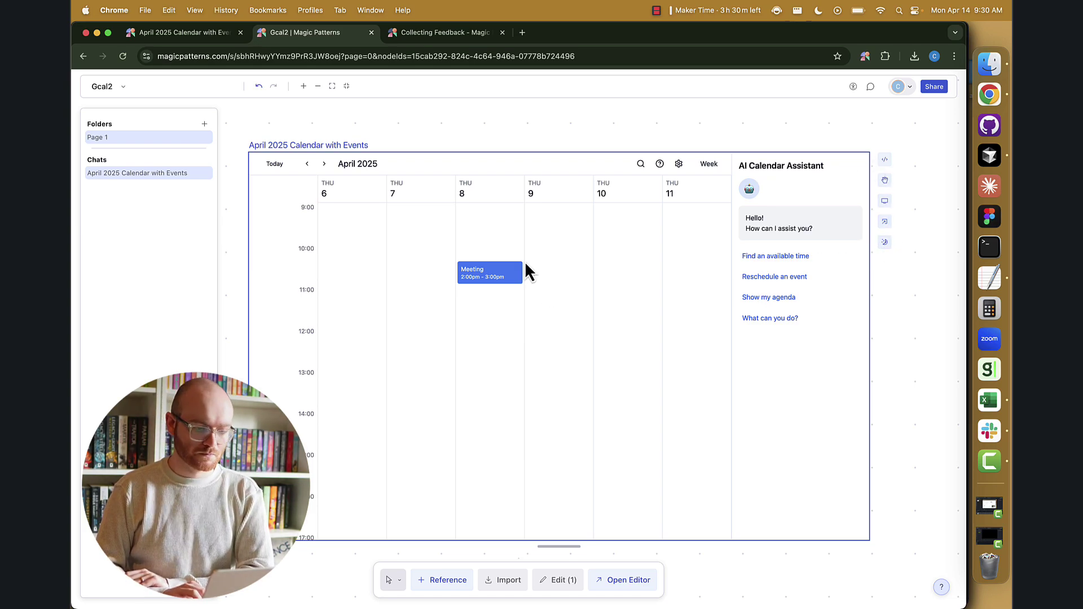
{"action": "scroll", "coordinate": [576, 249], "scroll_direction": "down", "scroll_amount": 2}
Step: Fork the calendar design into 'April 2025 Calendar with Events Fork' beside the original
{"action": "right_click", "coordinate": [574, 242]}
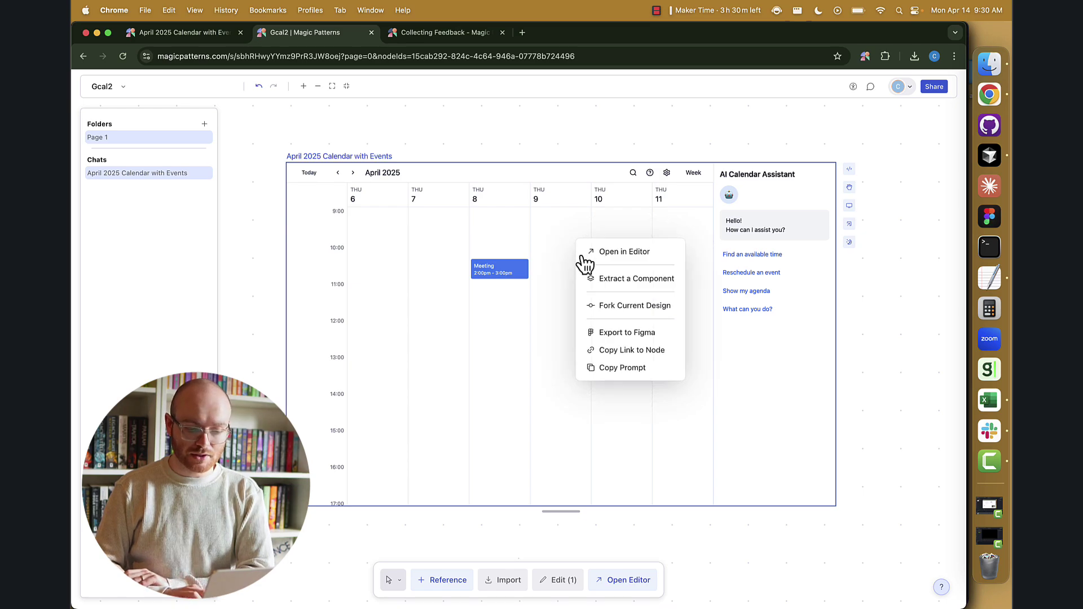
{"action": "left_click", "coordinate": [620, 305]}
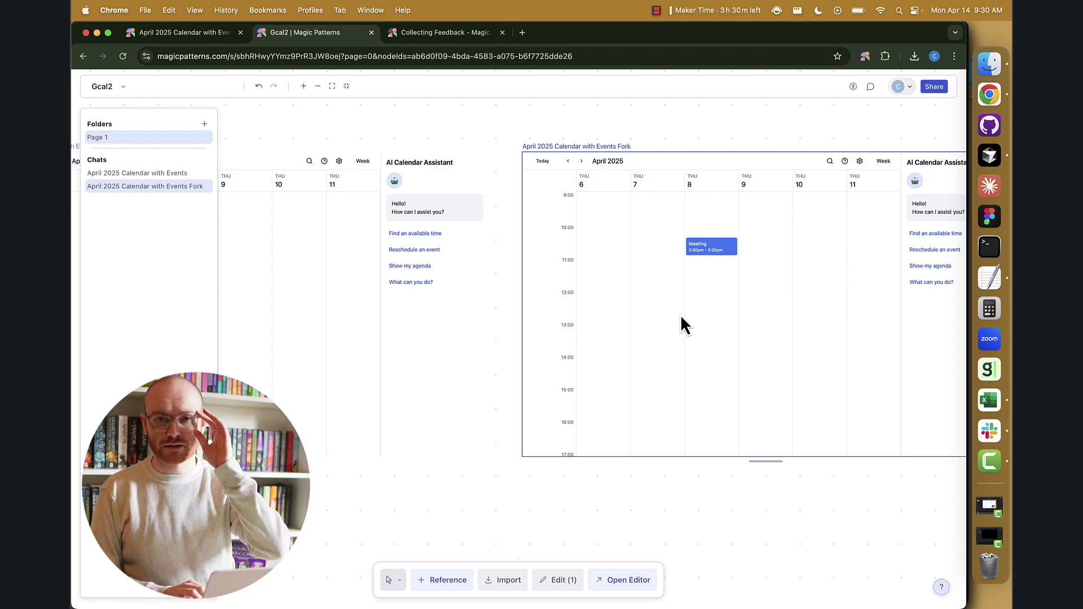
{"action": "scroll", "coordinate": [394, 270], "scroll_direction": "left", "scroll_amount": 3}
{"action": "scroll", "coordinate": [394, 270], "scroll_direction": "left", "scroll_amount": 3}
{"action": "scroll", "coordinate": [394, 270], "scroll_direction": "left", "scroll_amount": 2}
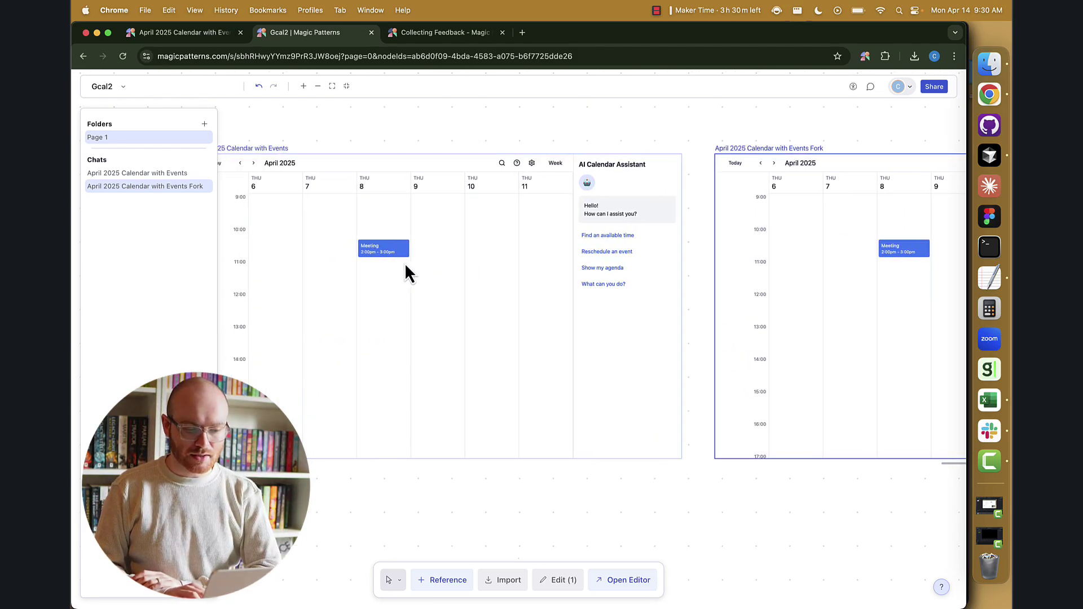
Step: Rename the original calendar frame to 'Baseline: GCAL'
{"action": "left_click", "coordinate": [367, 259]}
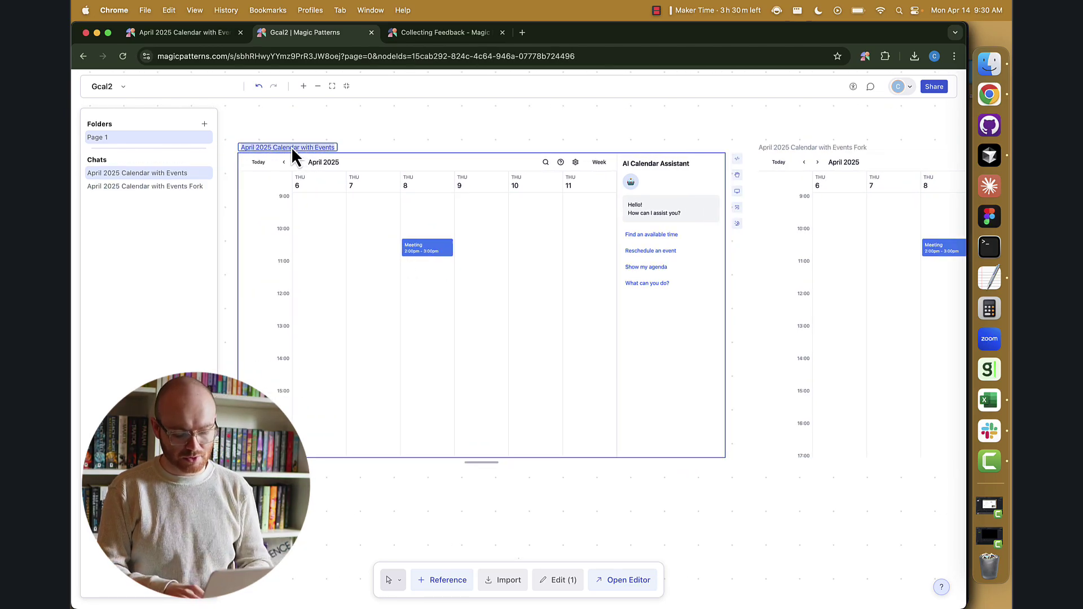
{"action": "type", "text": "Bae"}
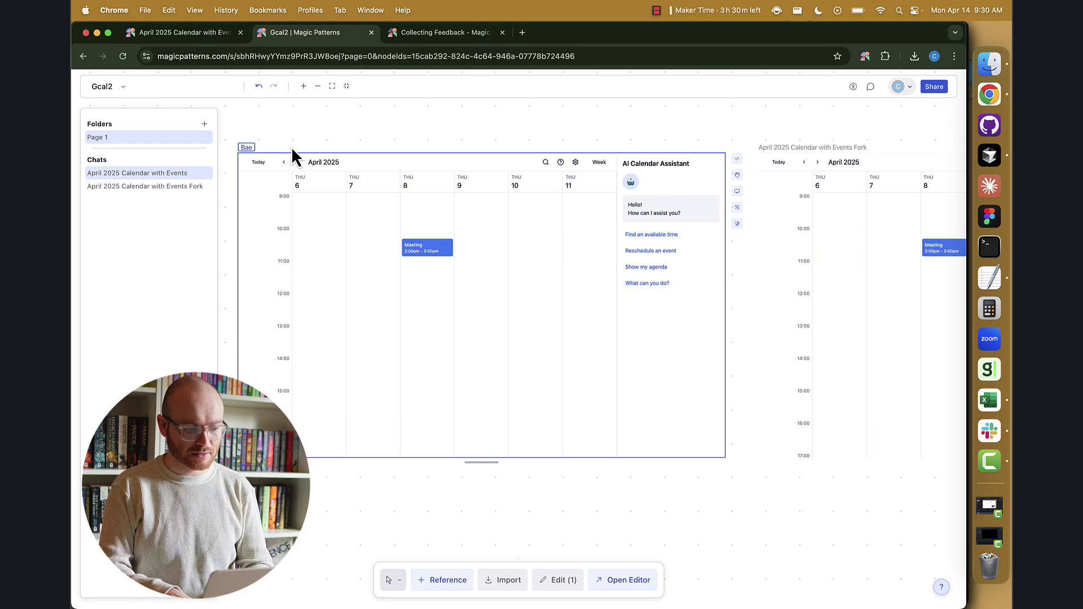
{"action": "key", "text": "BackSpace"}
{"action": "type", "text": "seline: GCAL"}
{"action": "key", "text": "Return"}
Step: Rename the forked calendar frame to 'VAR1: AI Assitant 1'
{"action": "scroll", "coordinate": [565, 186], "scroll_direction": "right", "scroll_amount": 3}
{"action": "scroll", "coordinate": [625, 212], "scroll_direction": "right", "scroll_amount": 2}
{"action": "scroll", "coordinate": [624, 212], "scroll_direction": "right", "scroll_amount": 3}
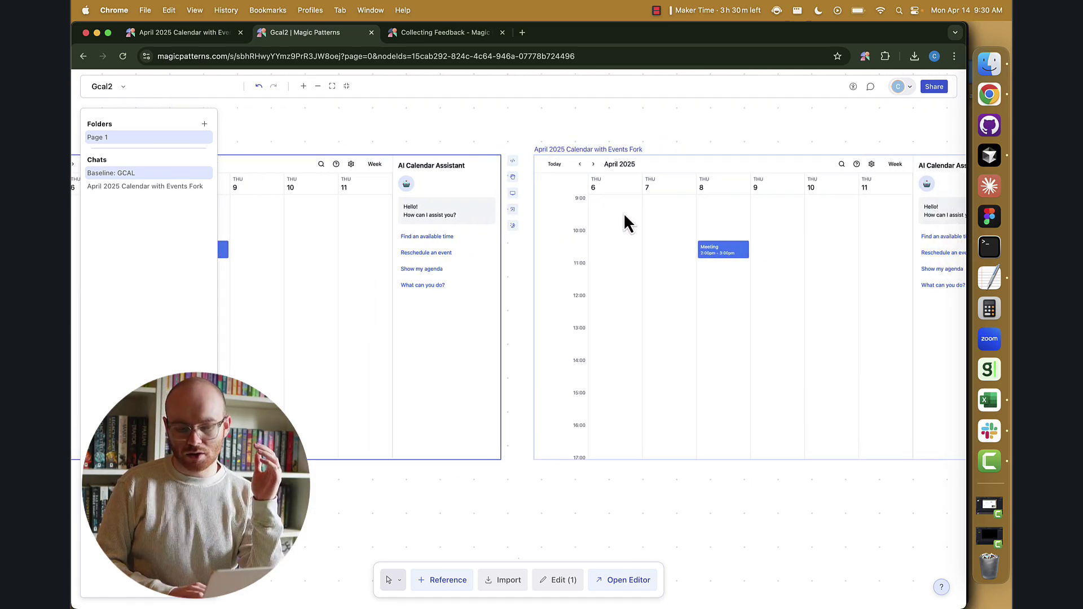
{"action": "scroll", "coordinate": [624, 212], "scroll_direction": "right", "scroll_amount": 4}
{"action": "scroll", "coordinate": [624, 212], "scroll_direction": "right", "scroll_amount": 1}
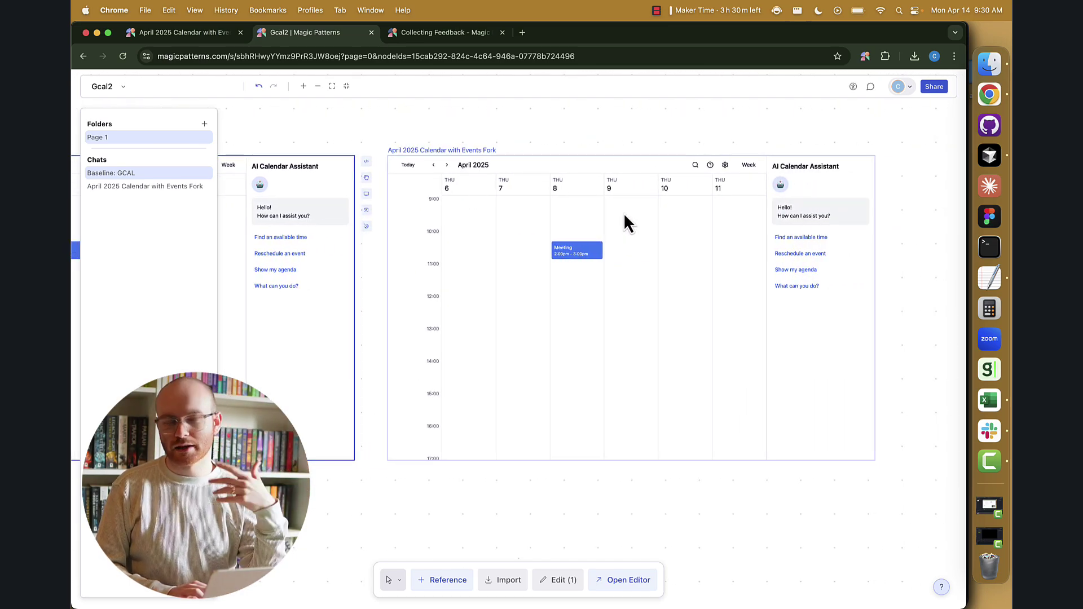
{"action": "left_click", "coordinate": [561, 224]}
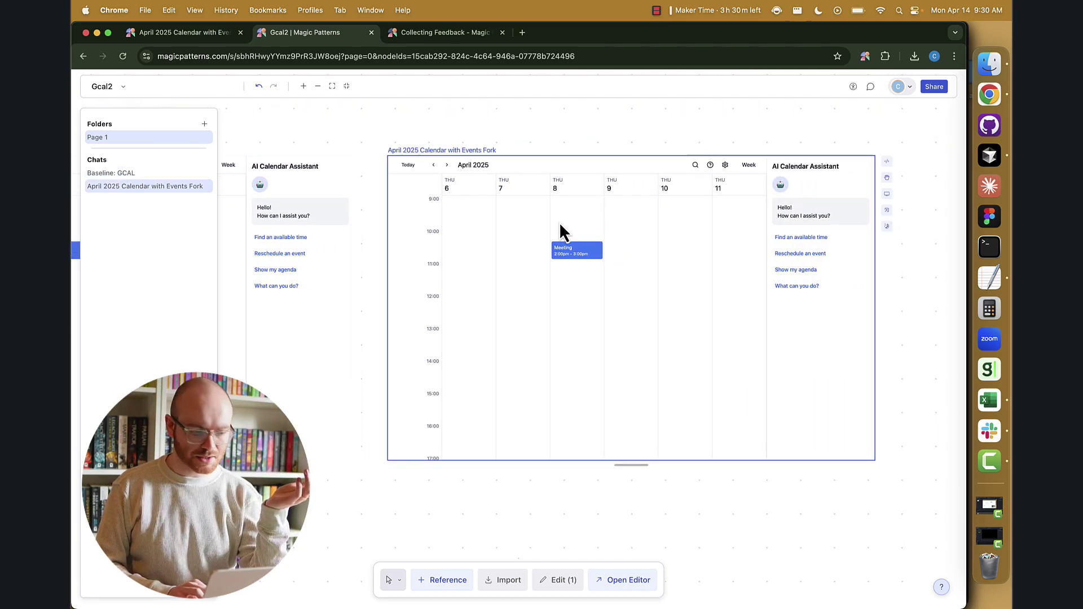
{"action": "left_click", "coordinate": [473, 151]}
{"action": "type", "text": "VAR1"}
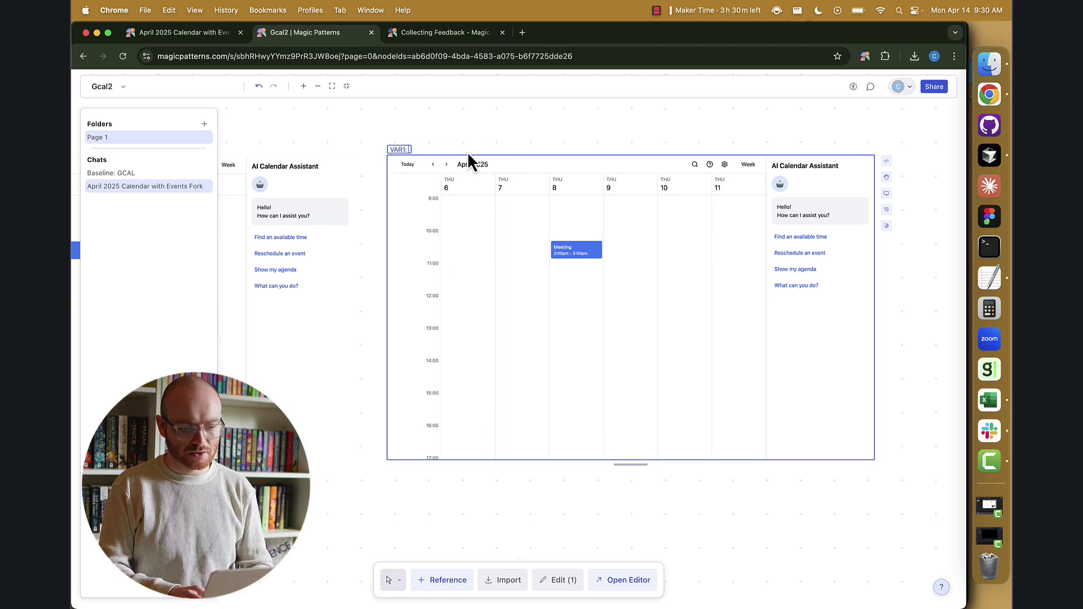
{"action": "type", "text": ": AI Ais"}
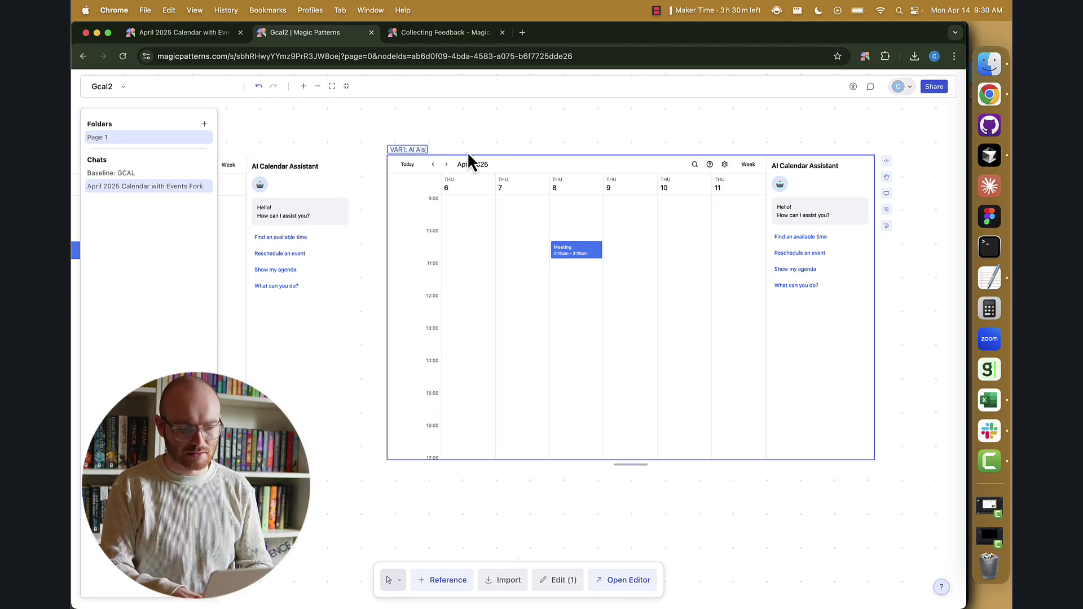
{"action": "key", "text": "BackSpace"}
{"action": "key", "text": "BackSpace"}
{"action": "type", "text": "ssitan"}
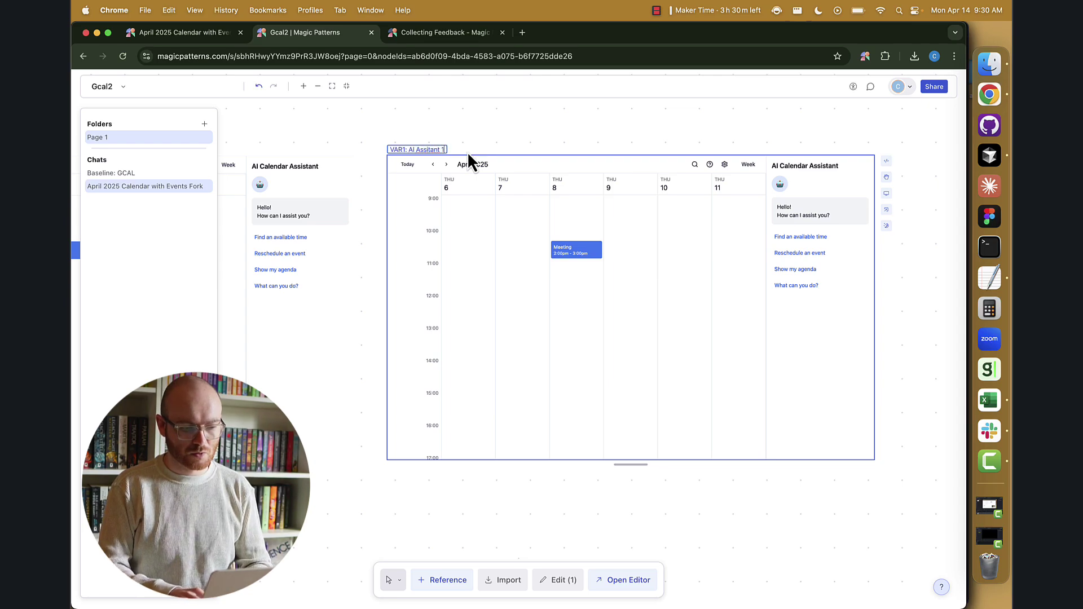
{"action": "type", "text": "t 1"}
{"action": "key", "text": "Return"}
{"action": "left_click", "coordinate": [534, 146]}
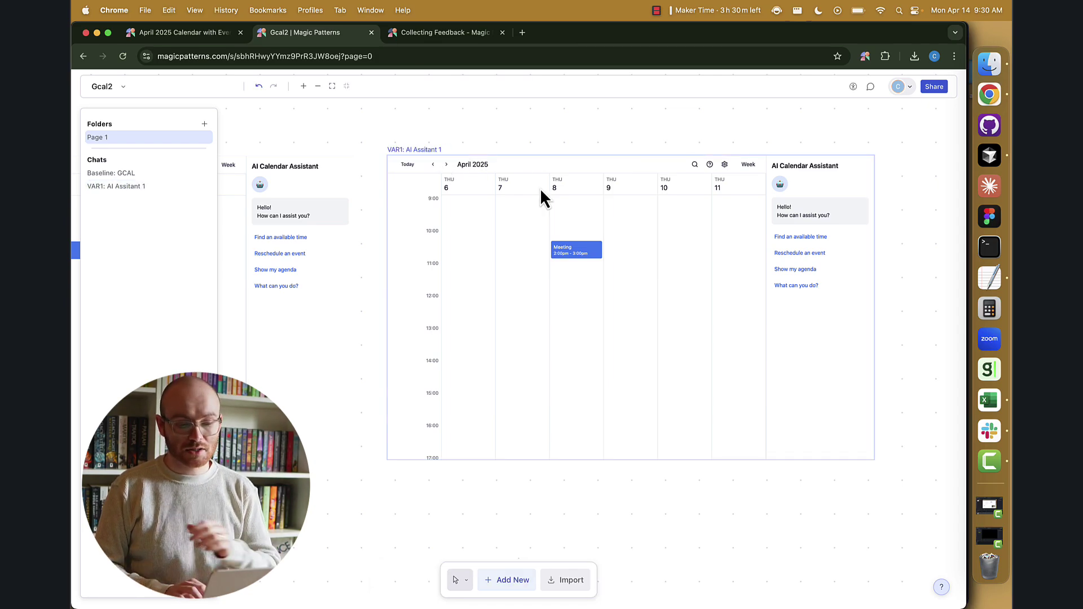
Step: Fork 'Baseline: GCAL' and place the 'Baseline: GCAL Fork' copy below VAR1
{"action": "right_click", "coordinate": [327, 218]}
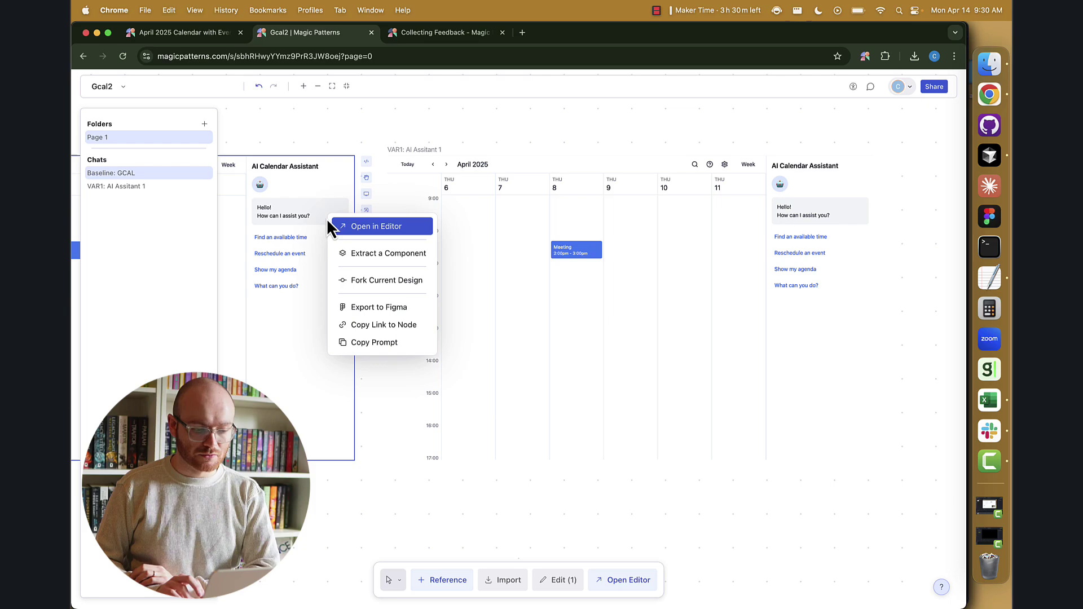
{"action": "left_click", "coordinate": [377, 280]}
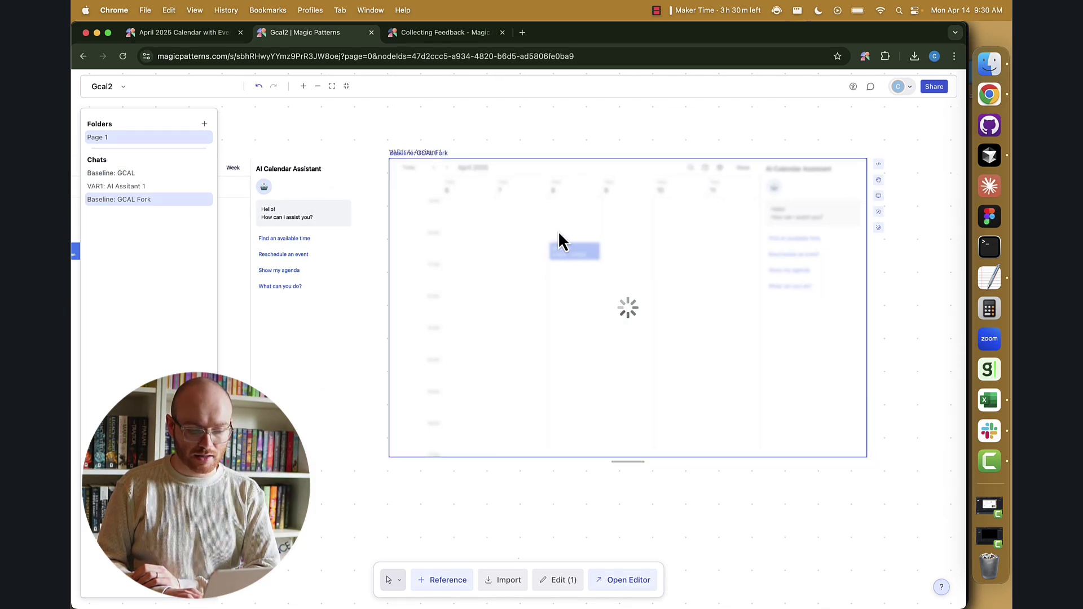
{"action": "left_click_drag", "start_coordinate": [557, 232], "coordinate": [564, 578]}
{"action": "scroll", "coordinate": [565, 467], "scroll_direction": "down", "scroll_amount": 5}
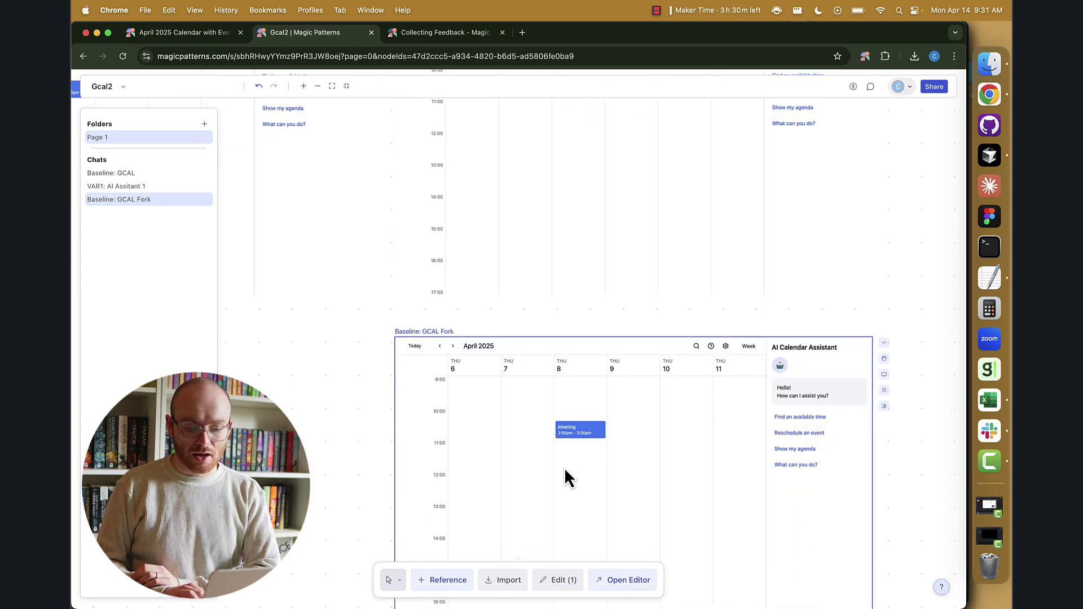
{"action": "left_click", "coordinate": [574, 357]}
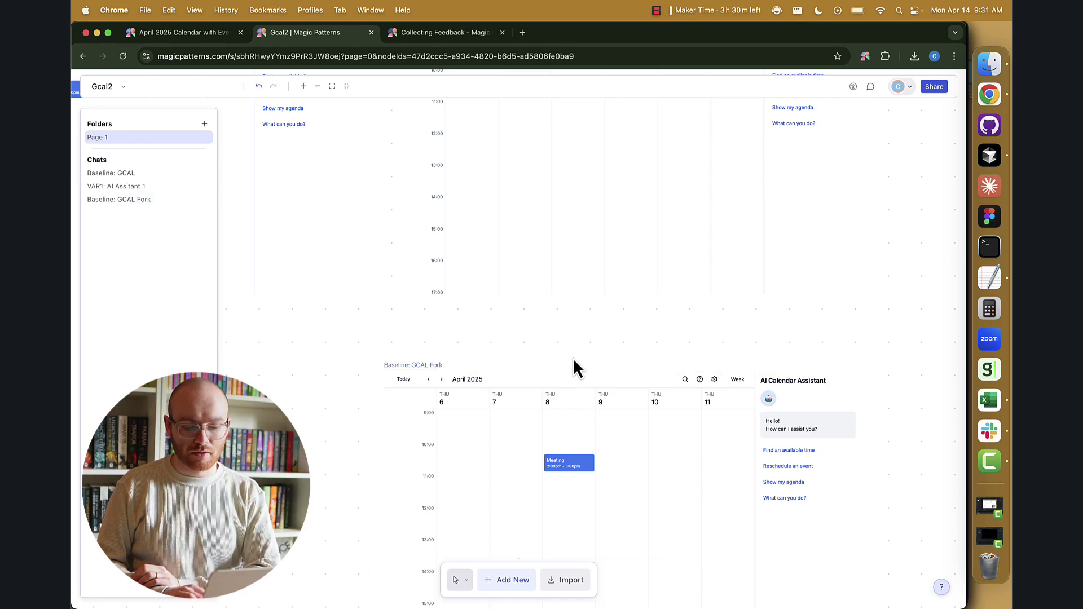
{"action": "scroll", "coordinate": [561, 370], "scroll_direction": "up", "scroll_amount": 5}
{"action": "scroll", "coordinate": [561, 370], "scroll_direction": "left", "scroll_amount": 7}
{"action": "scroll", "coordinate": [562, 374], "scroll_direction": "up", "scroll_amount": 1}
{"action": "scroll", "coordinate": [562, 374], "scroll_direction": "left", "scroll_amount": 1}
{"action": "scroll", "coordinate": [562, 373], "scroll_direction": "left", "scroll_amount": 3}
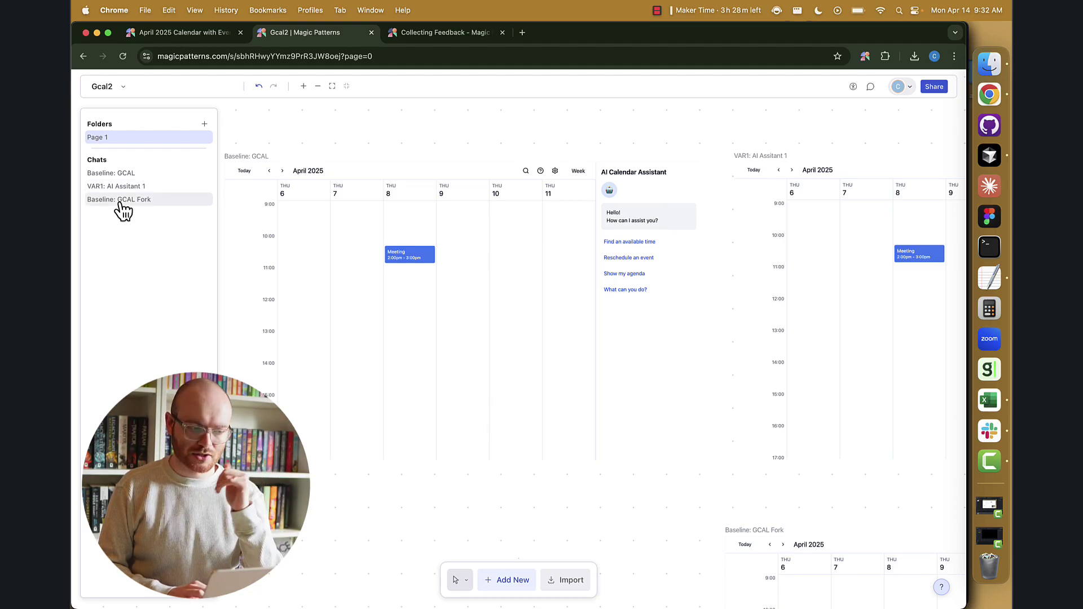
Step: Rename the 'Baseline: GCAL Fork' design to 'VAR2:'
{"action": "left_click", "coordinate": [102, 201]}
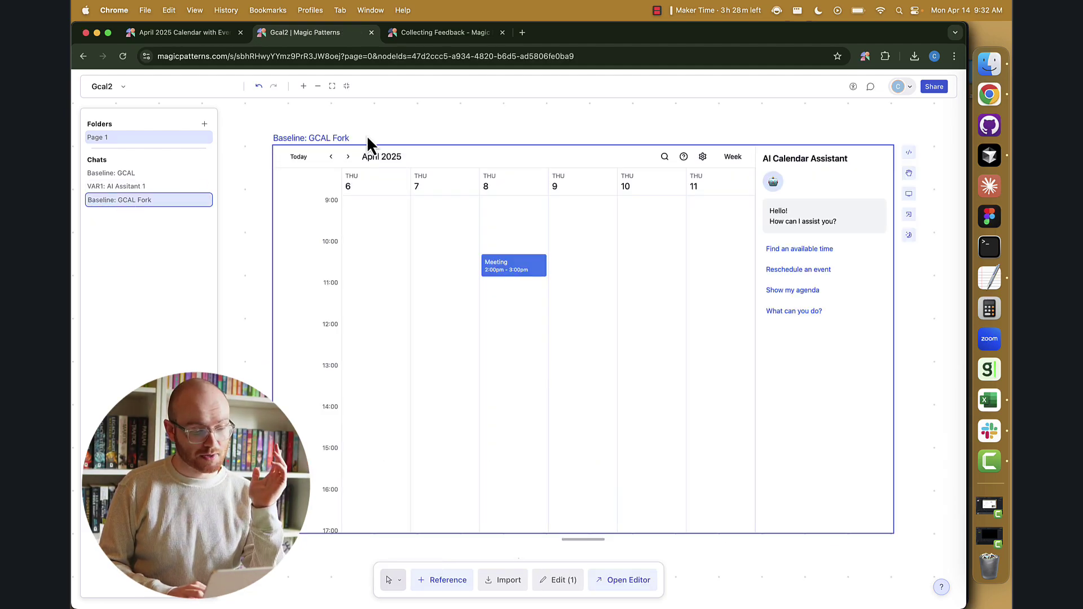
{"action": "double_click", "coordinate": [325, 137]}
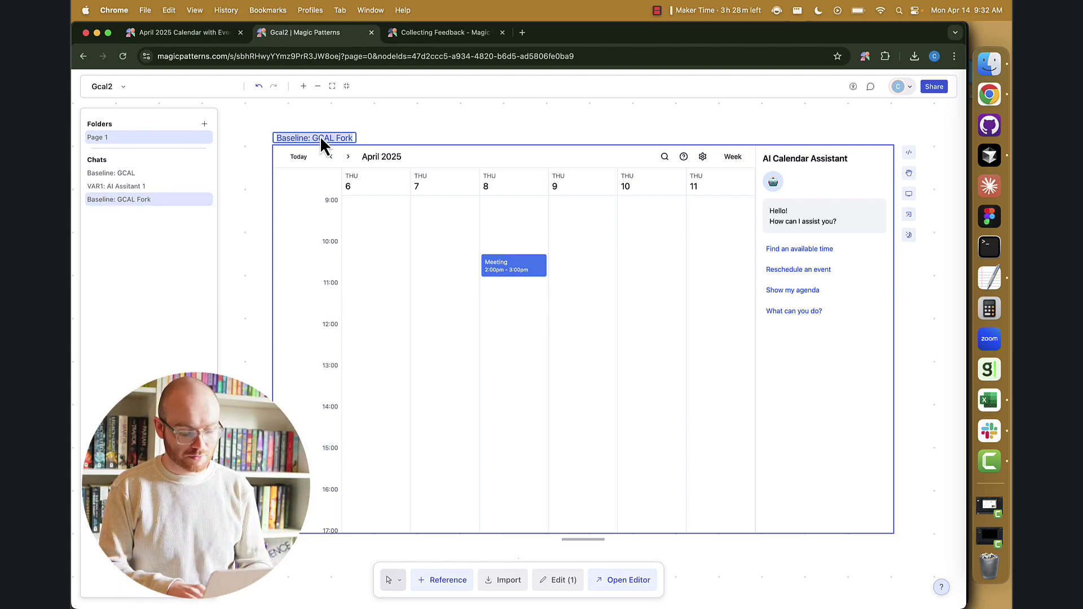
{"action": "key", "text": "BackSpace"}
{"action": "type", "text": "VAR1"}
{"action": "key", "text": "BackSpace"}
{"action": "type", "text": "2:"}
{"action": "key", "text": "Return"}
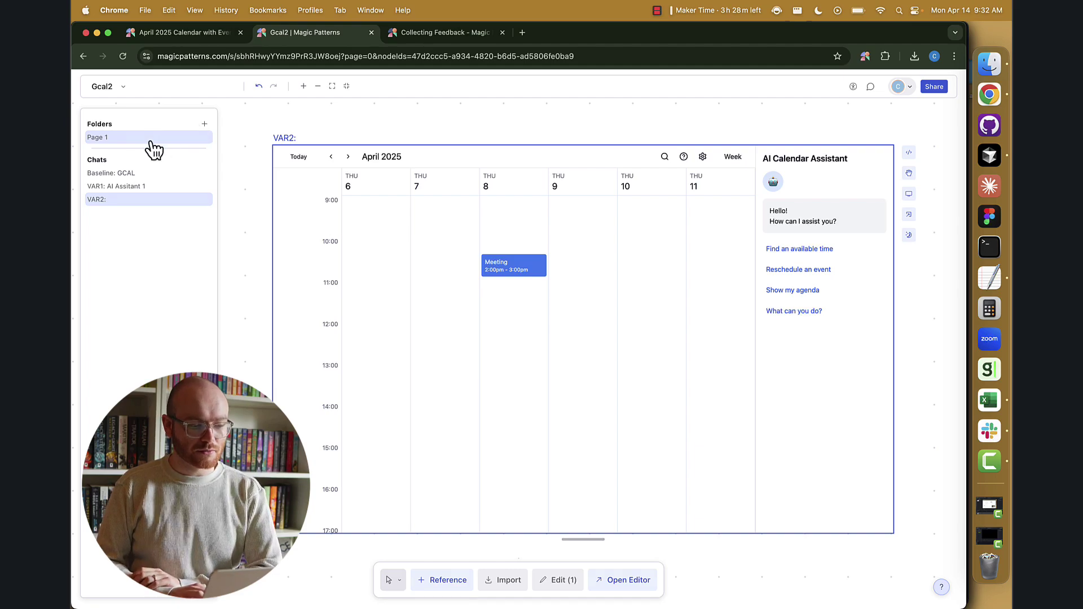
{"action": "left_click", "coordinate": [153, 142]}
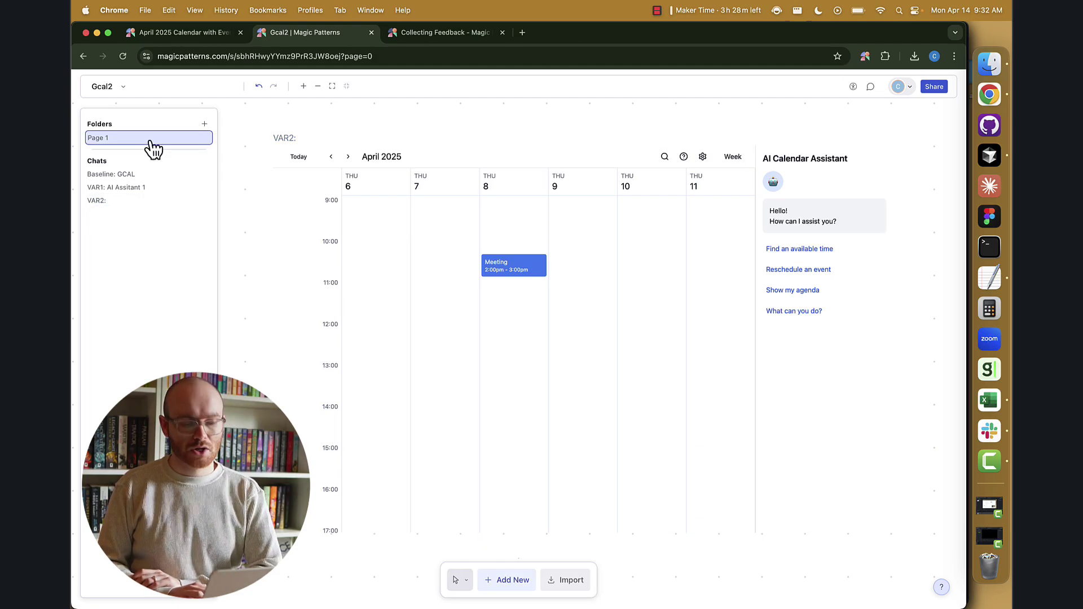
Step: Create a folder named 'New Folder', then return to Page 1's three calendar designs
{"action": "left_click", "coordinate": [204, 125]}
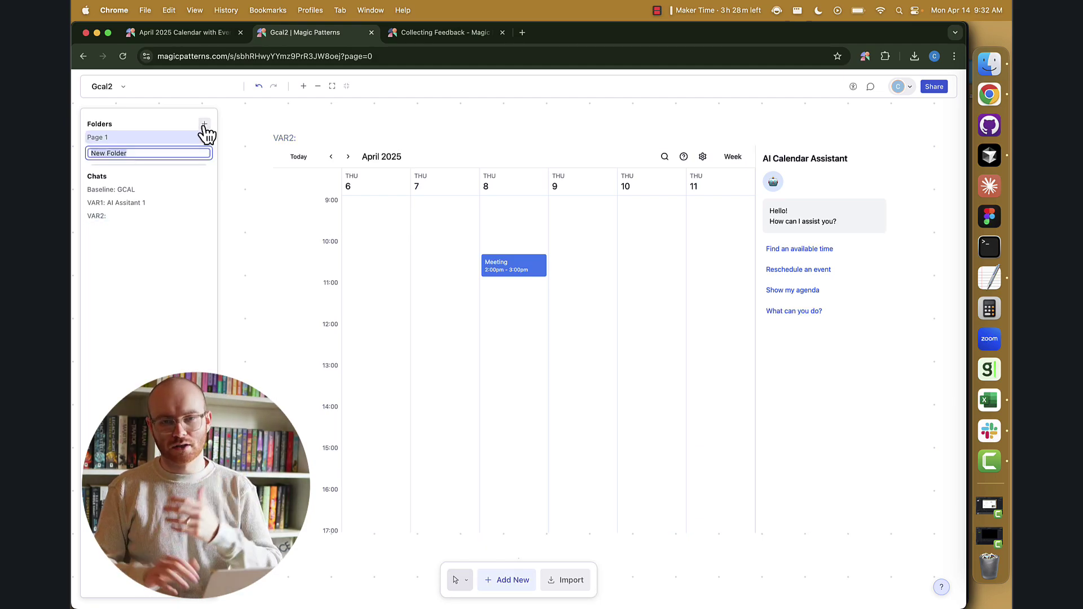
{"action": "key", "text": "Return"}
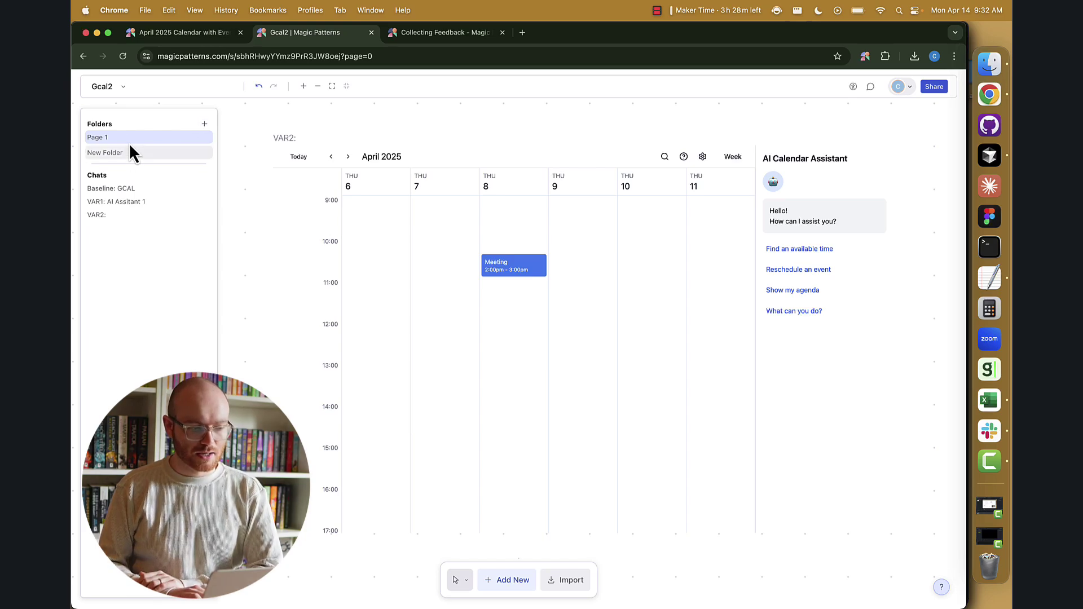
{"action": "left_click", "coordinate": [120, 152]}
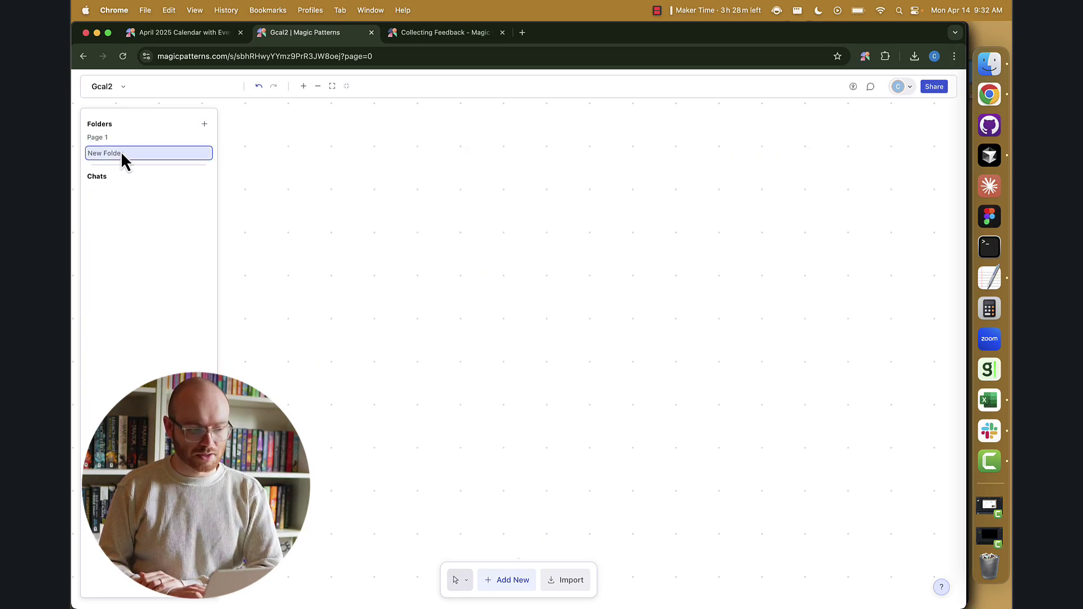
{"action": "left_click", "coordinate": [139, 138]}
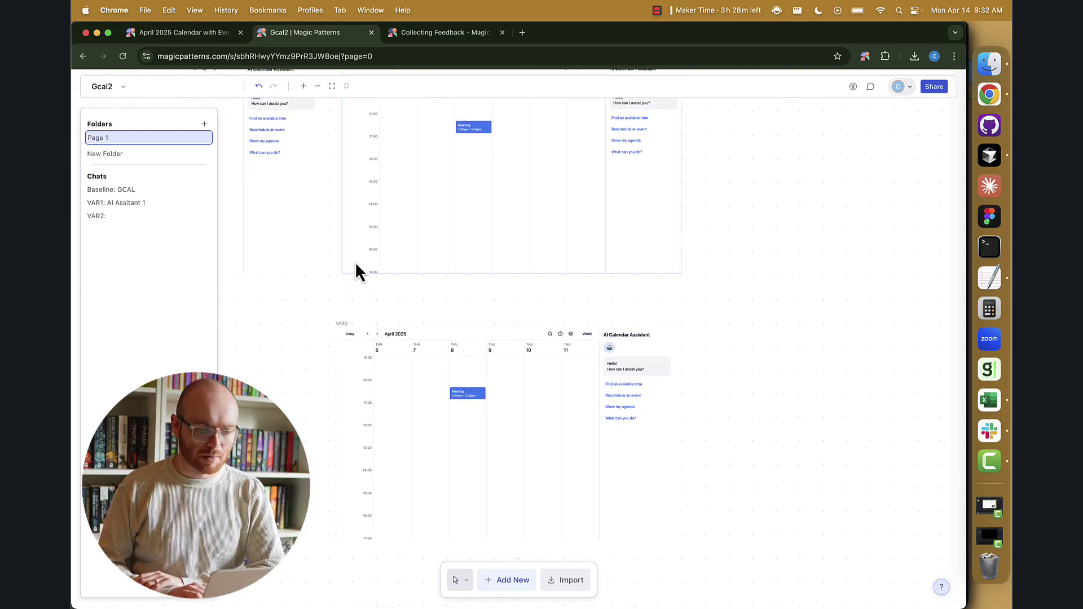
{"action": "scroll", "coordinate": [355, 262], "scroll_direction": "up", "scroll_amount": 3}
{"action": "scroll", "coordinate": [354, 262], "scroll_direction": "left", "scroll_amount": 3}
{"action": "scroll", "coordinate": [354, 262], "scroll_direction": "left", "scroll_amount": 2}
{"action": "scroll", "coordinate": [354, 262], "scroll_direction": "left", "scroll_amount": 3}
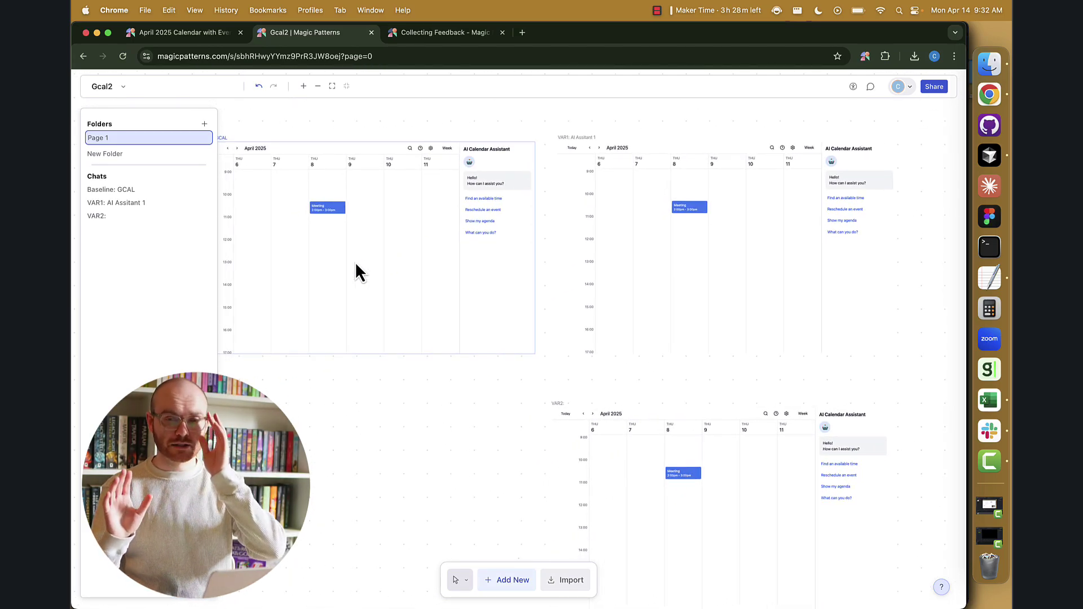
Step: Link the baseline's 'What can you do?' prompt to the VAR1 screen using the Prototype tool
{"action": "left_click", "coordinate": [356, 264]}
{"action": "left_click", "coordinate": [494, 437]}
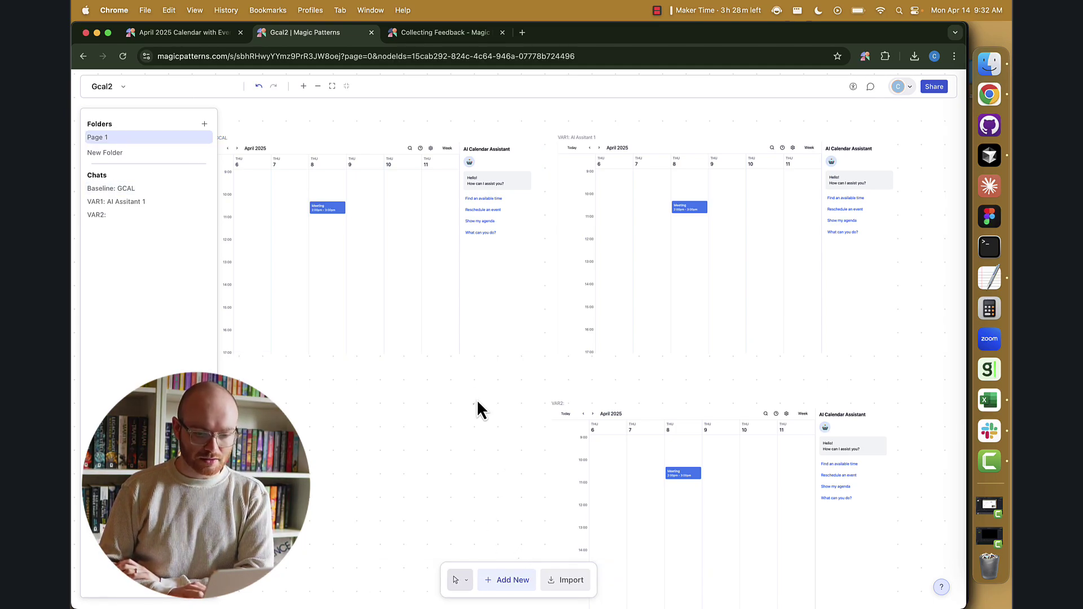
{"action": "left_click", "coordinate": [470, 573]}
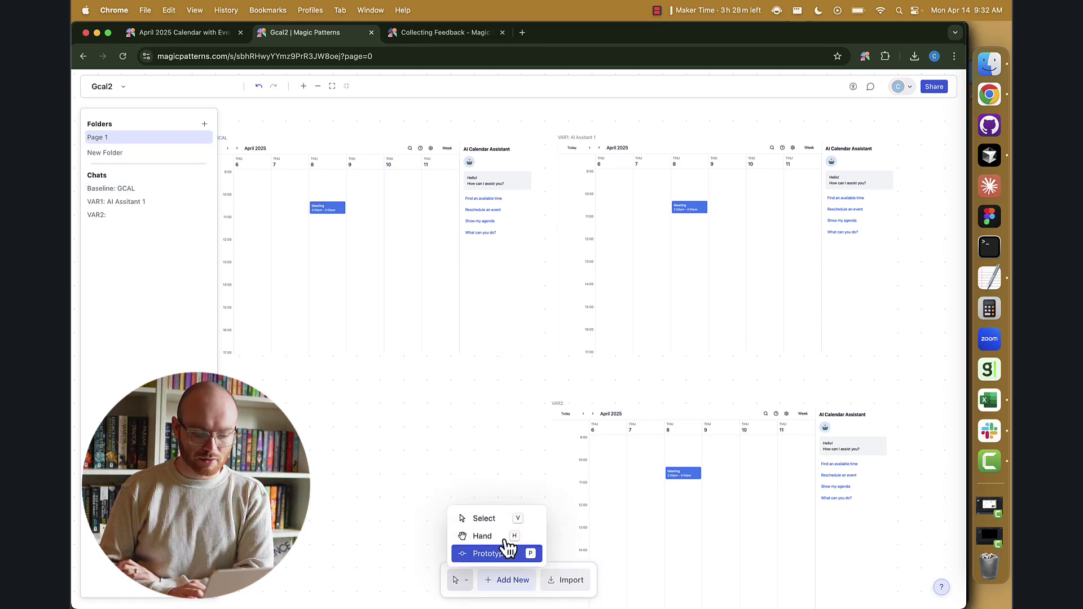
{"action": "left_click", "coordinate": [485, 556]}
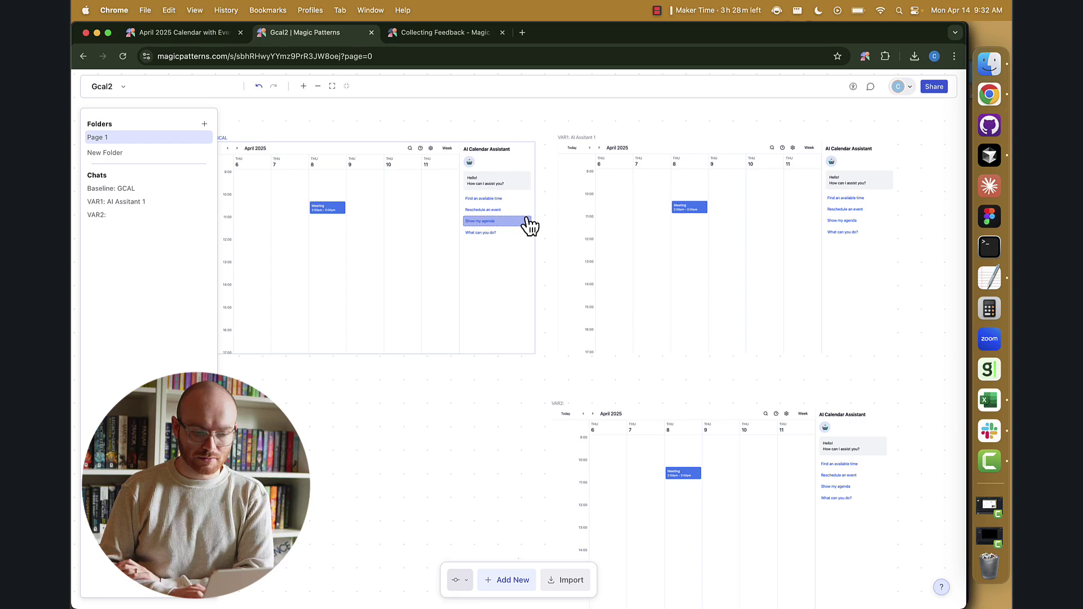
{"action": "left_click", "coordinate": [495, 234]}
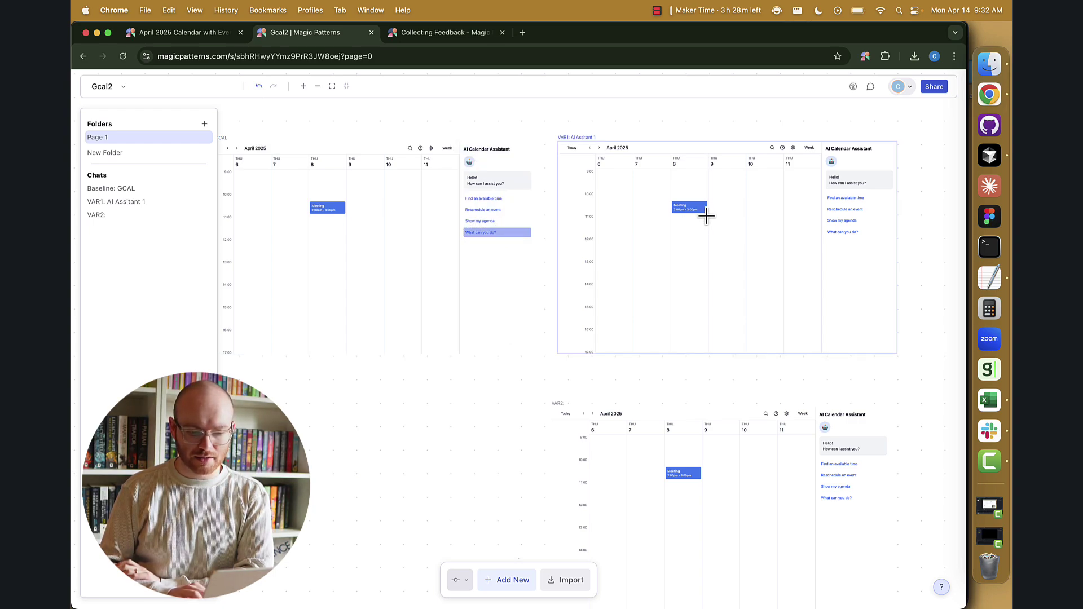
{"action": "left_click", "coordinate": [706, 215]}
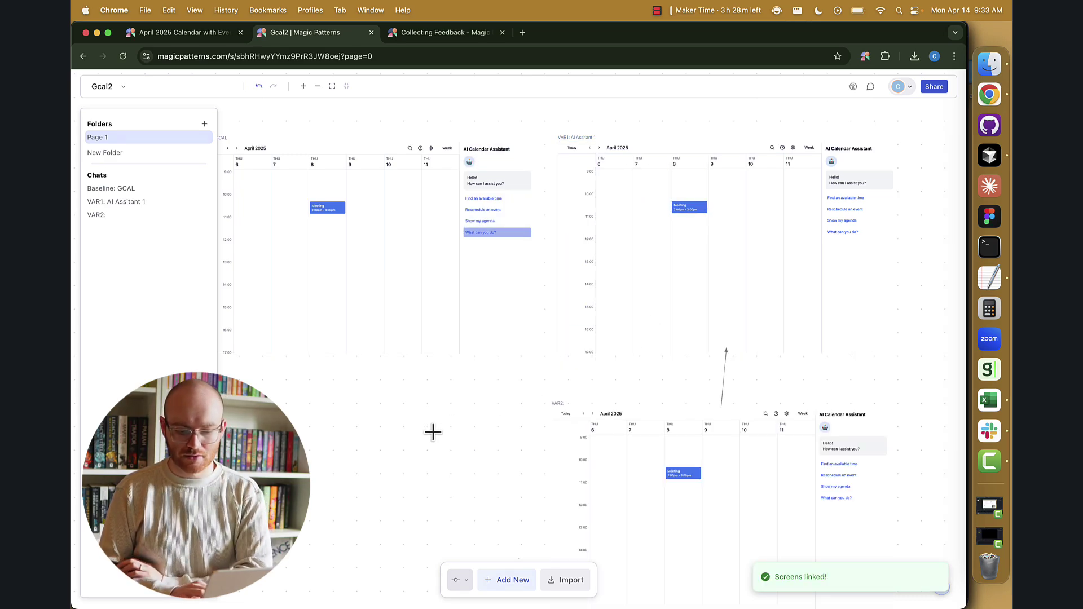
{"action": "key", "text": "Escape"}
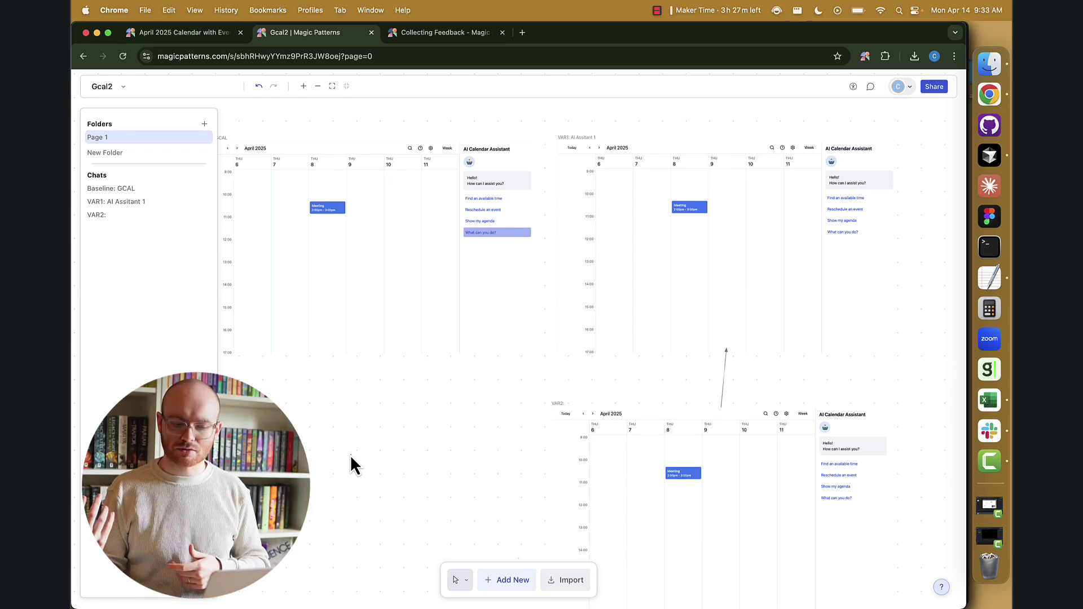
{"action": "left_click", "coordinate": [452, 333]}
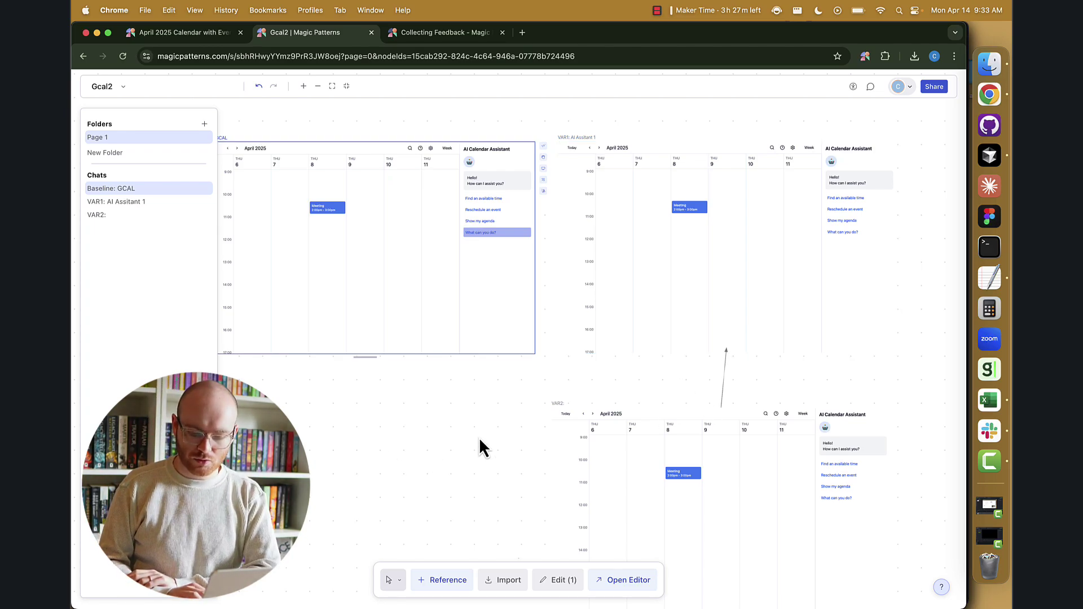
Step: Deselect the baseline and open the Add New prompt for generating a screen
{"action": "left_click", "coordinate": [470, 467]}
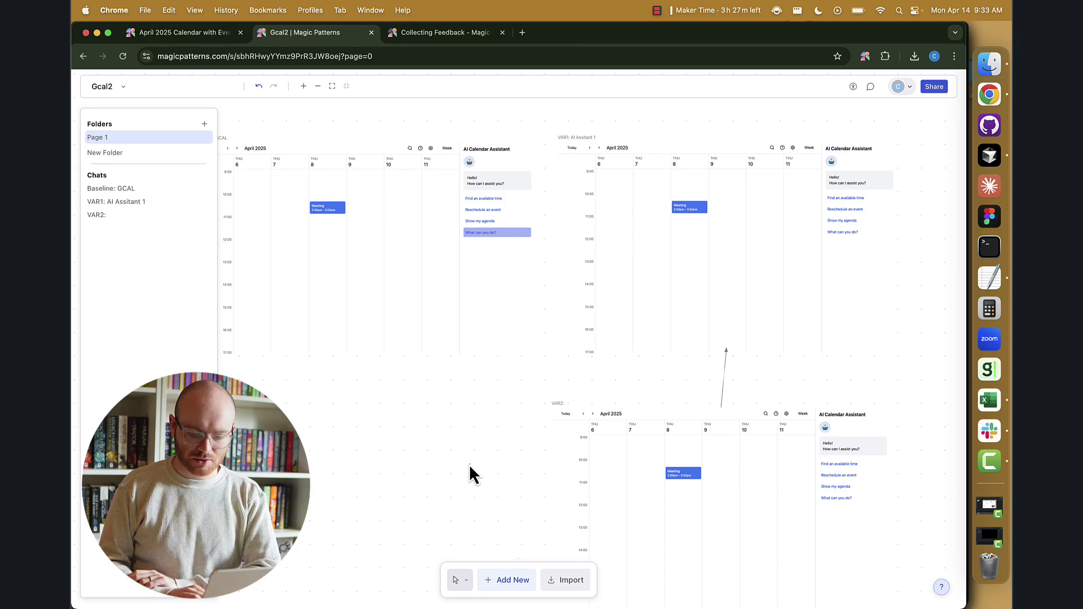
{"action": "left_click", "coordinate": [506, 580]}
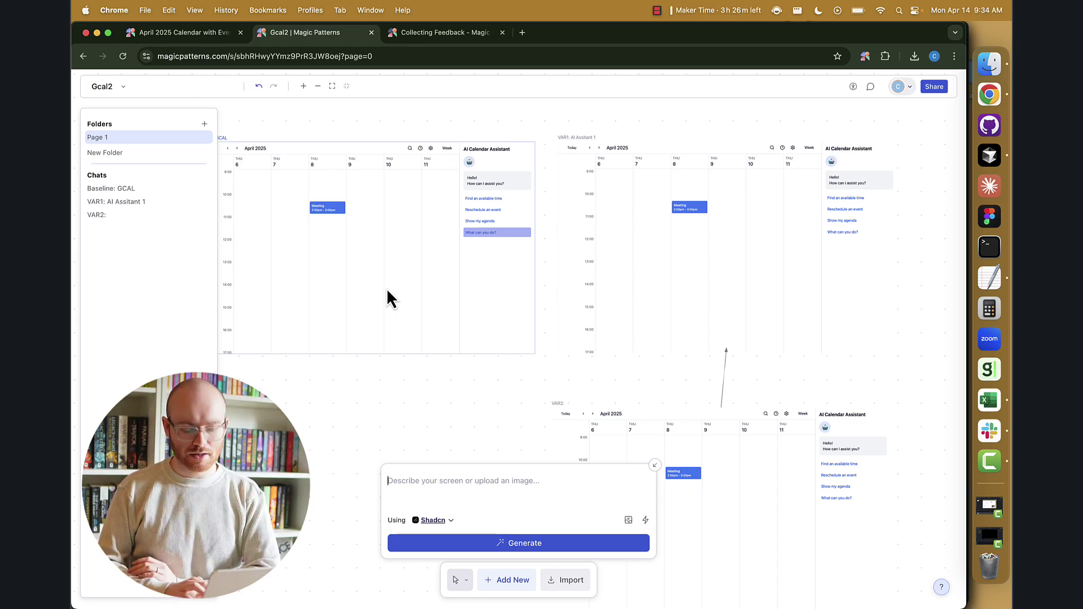
{"action": "left_click", "coordinate": [465, 481]}
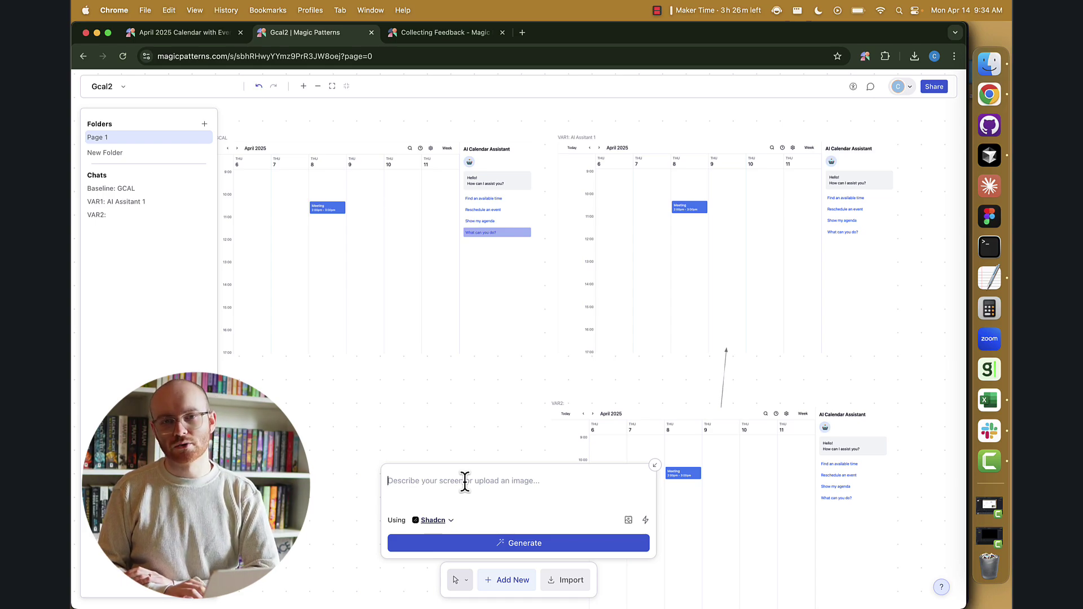